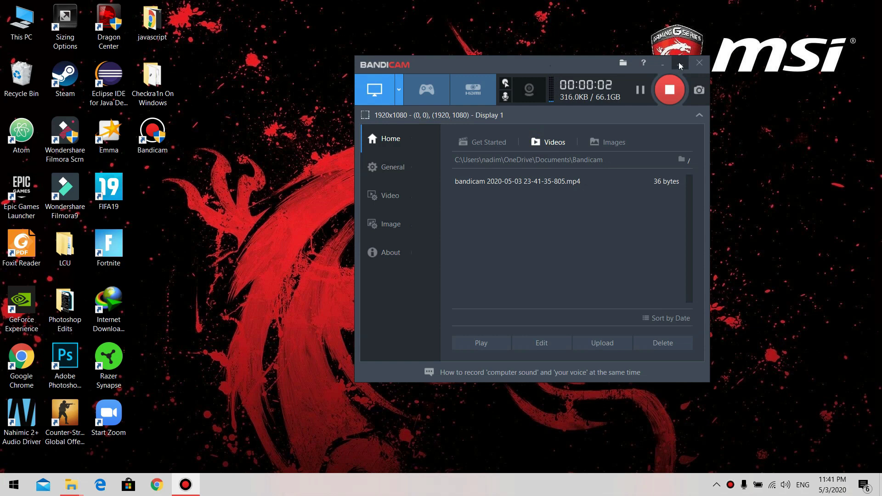
Step: Open the Checkra1n On Windows desktop folder and maximize its Explorer window
{"action": "left_click", "coordinate": [680, 65]}
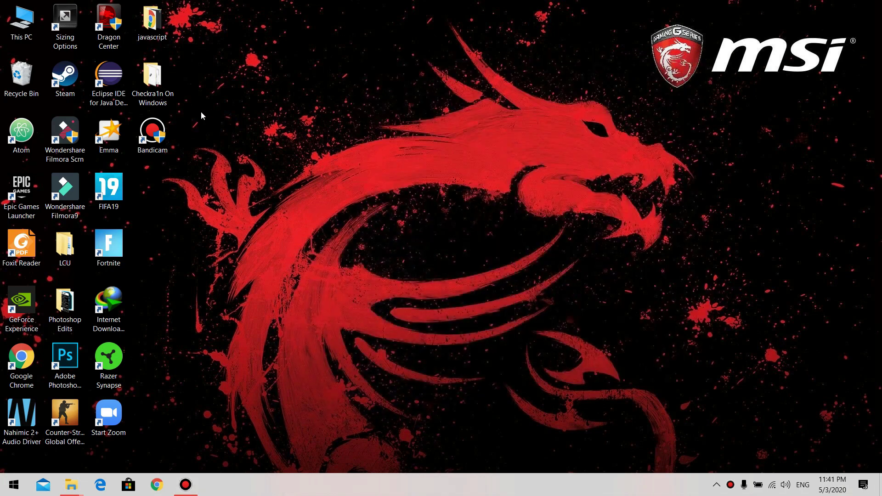
{"action": "double_click", "coordinate": [152, 82]}
{"action": "left_click_drag", "start_coordinate": [414, 16], "coordinate": [550, 36]}
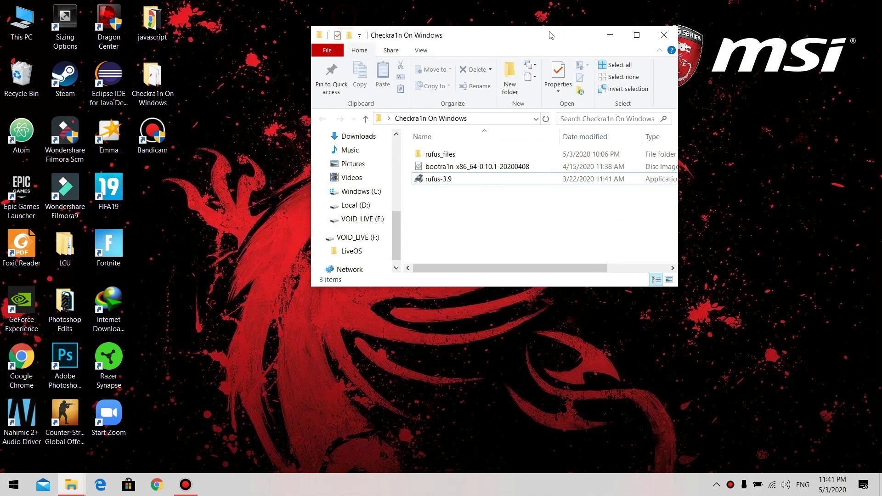
{"action": "left_click", "coordinate": [634, 35]}
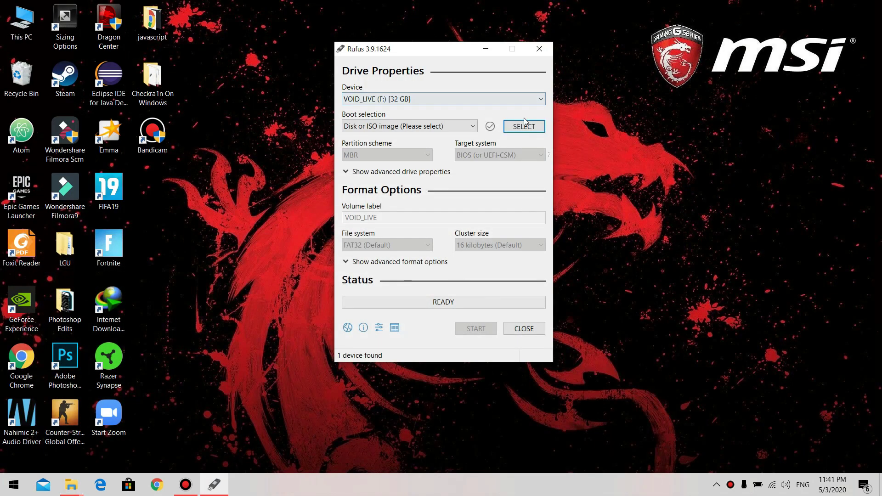
Step: Write the bootra1n ISO to the VOID_LIVE drive in ISO Image mode, accepting data erasure
{"action": "double_click", "coordinate": [471, 152]}
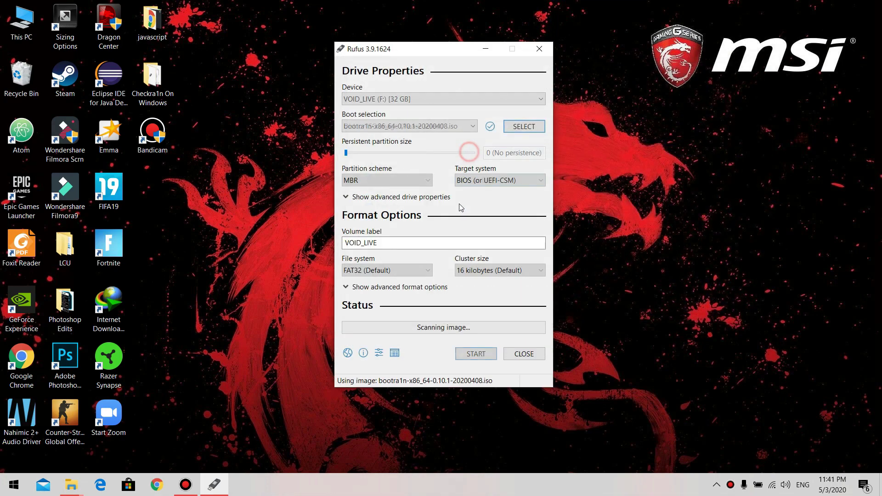
{"action": "left_click", "coordinate": [475, 353]}
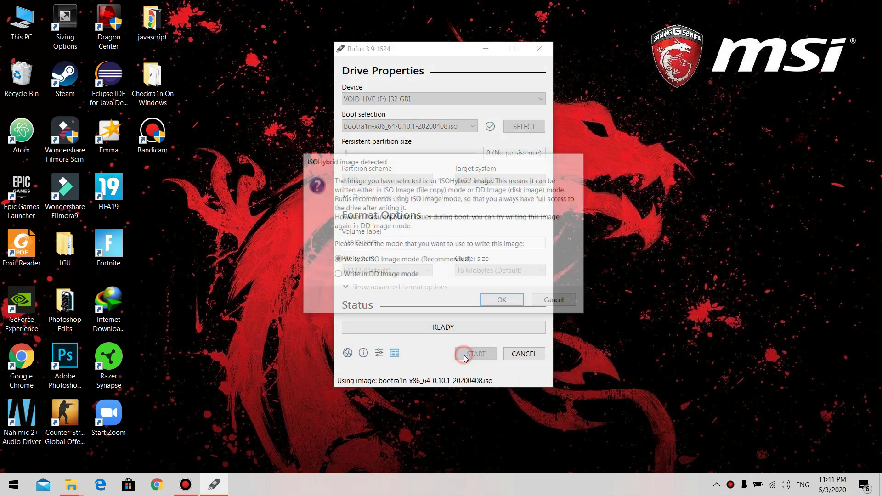
{"action": "left_click", "coordinate": [503, 302]}
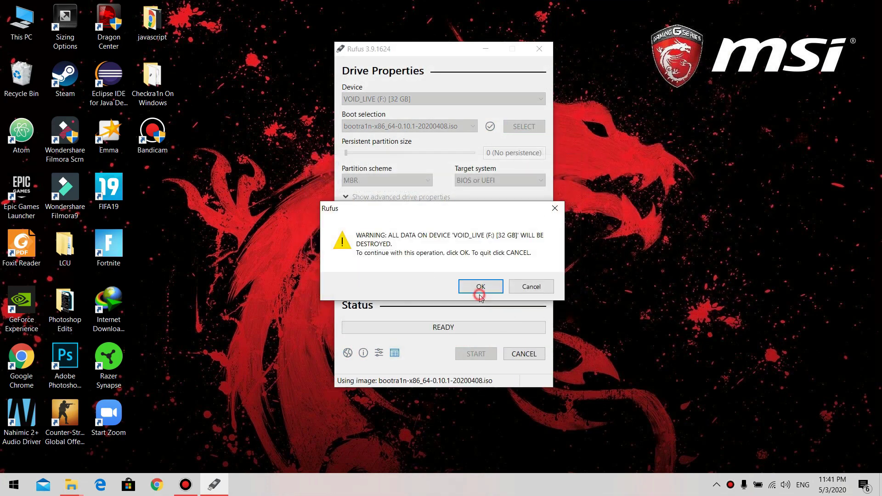
{"action": "left_click", "coordinate": [480, 287]}
{"action": "left_click_drag", "start_coordinate": [454, 54], "coordinate": [338, 20]}
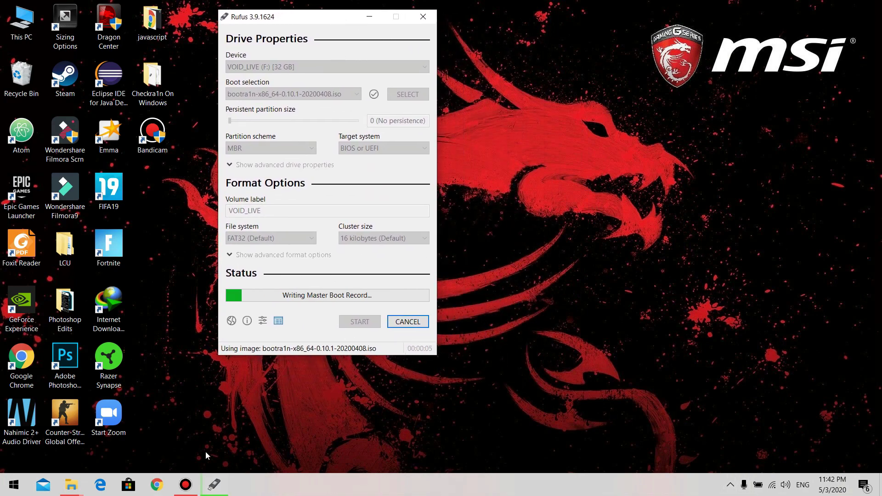
Step: Close Rufus once the bootra1n write shows READY
{"action": "left_click", "coordinate": [186, 484]}
{"action": "mouse_move", "coordinate": [579, 69]}
{"action": "left_mouse_down"}
{"action": "mouse_move", "coordinate": [566, 52]}
{"action": "mouse_move", "coordinate": [574, 43]}
{"action": "left_mouse_up"}
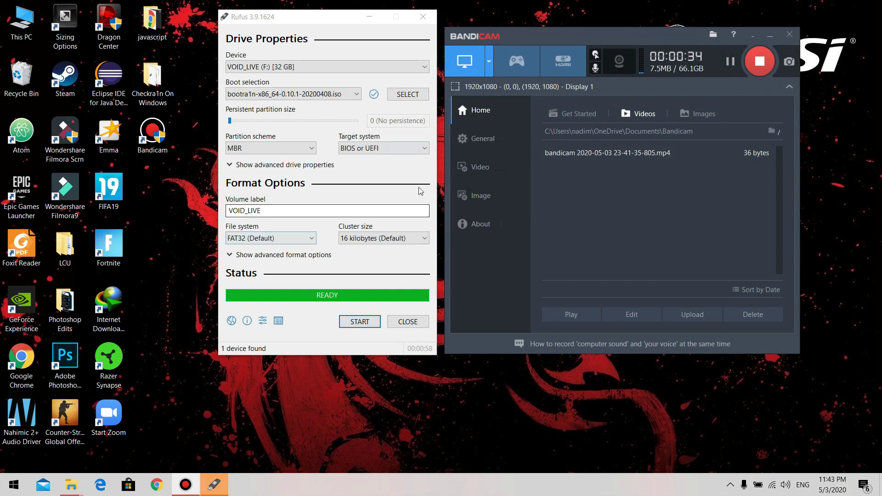
{"action": "left_click", "coordinate": [407, 322]}
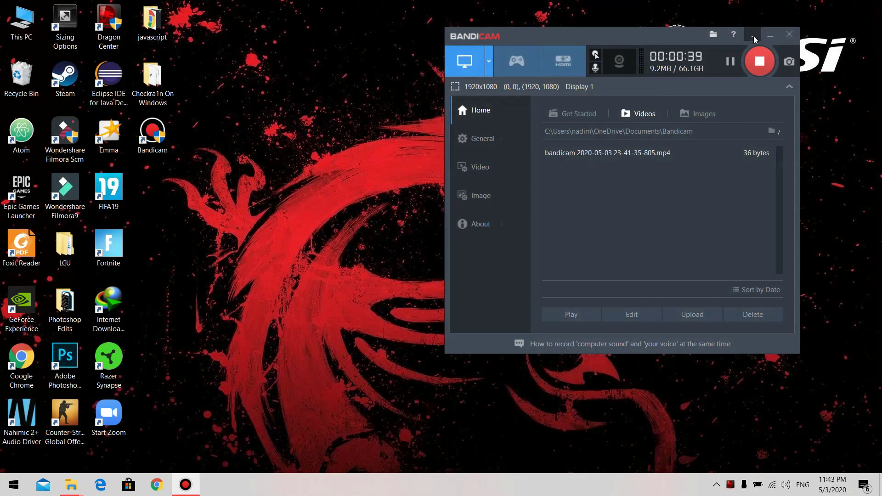
Step: Minimize Bandicam and refresh the desktop from its context menu
{"action": "left_click", "coordinate": [757, 39]}
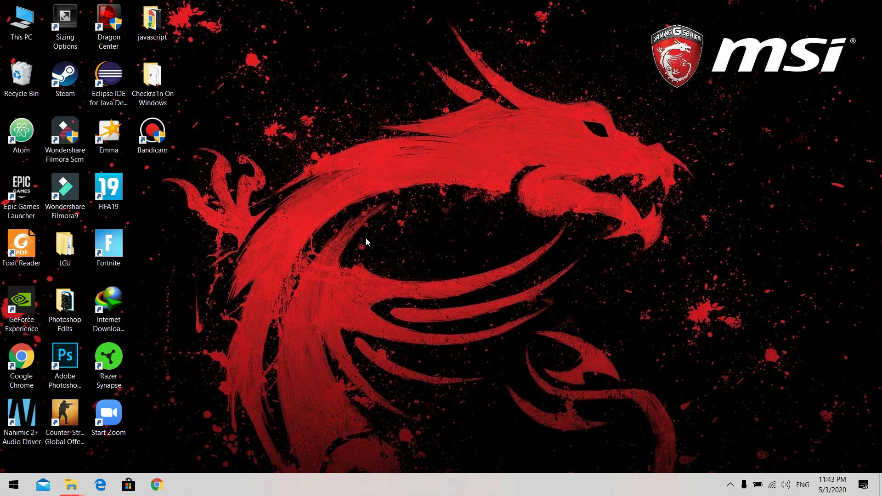
{"action": "right_click", "coordinate": [375, 200]}
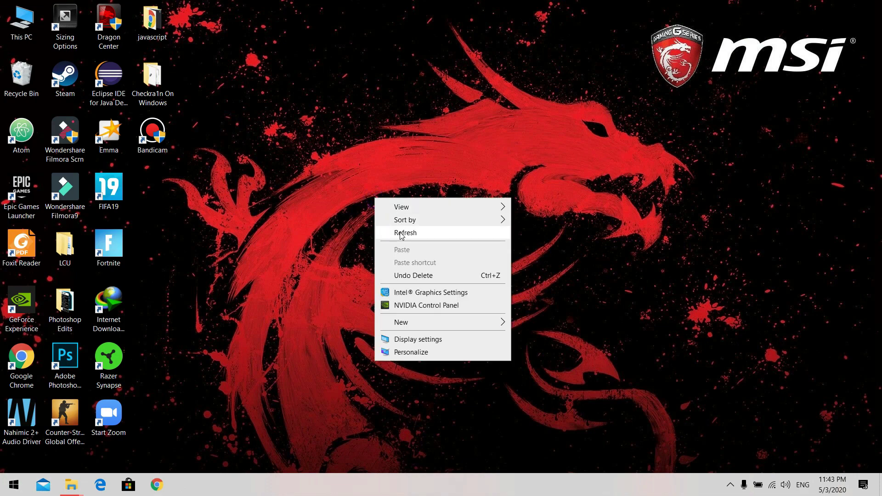
{"action": "left_click", "coordinate": [401, 234]}
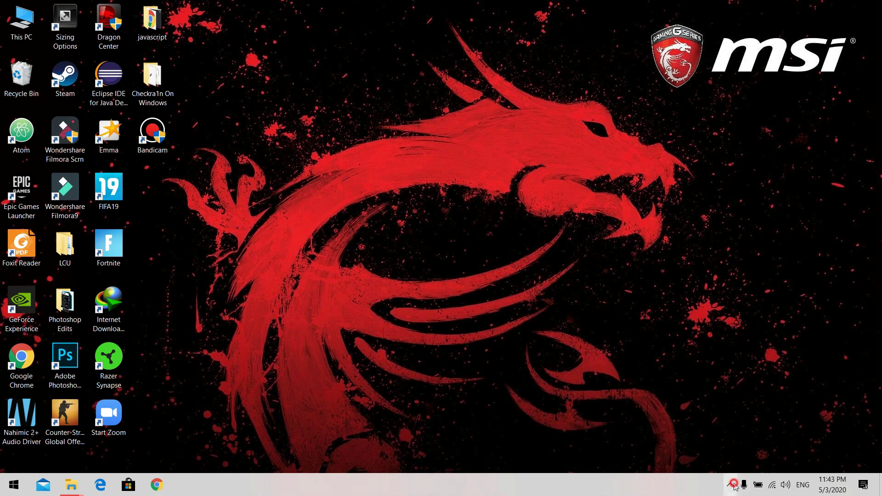
{"action": "left_click", "coordinate": [764, 461]}
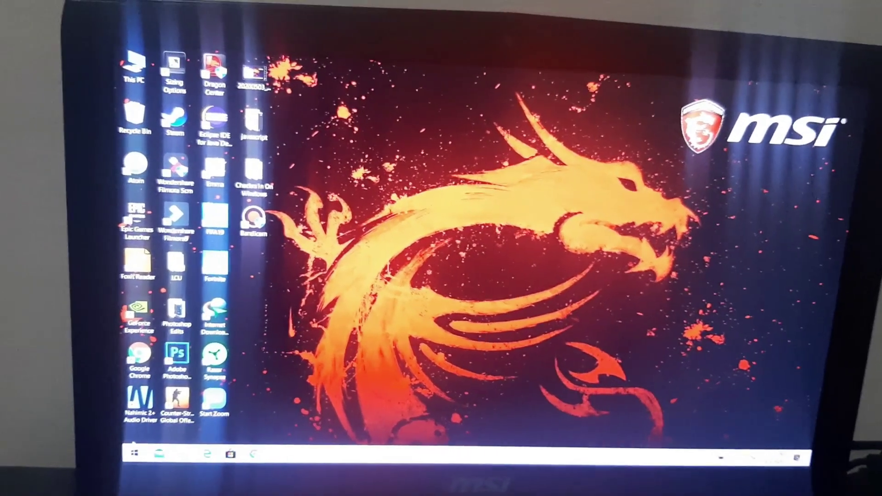
Step: Shut down the laptop from the Start menu's Power options
{"action": "key", "text": "super"}
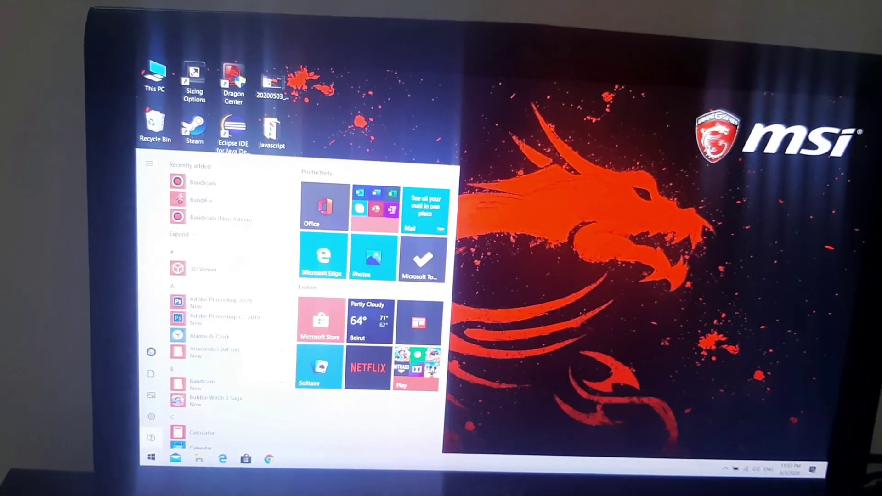
{"action": "left_click", "coordinate": [143, 435]}
{"action": "left_click", "coordinate": [175, 405]}
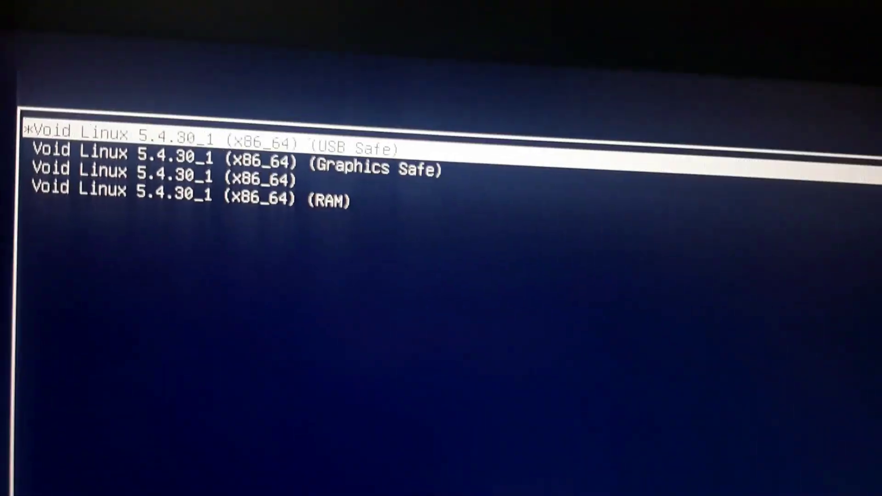
Step: Boot the Void Linux (USB Safe) entry from the GRUB menu
{"action": "key", "text": "Down"}
{"action": "key", "text": "Up"}
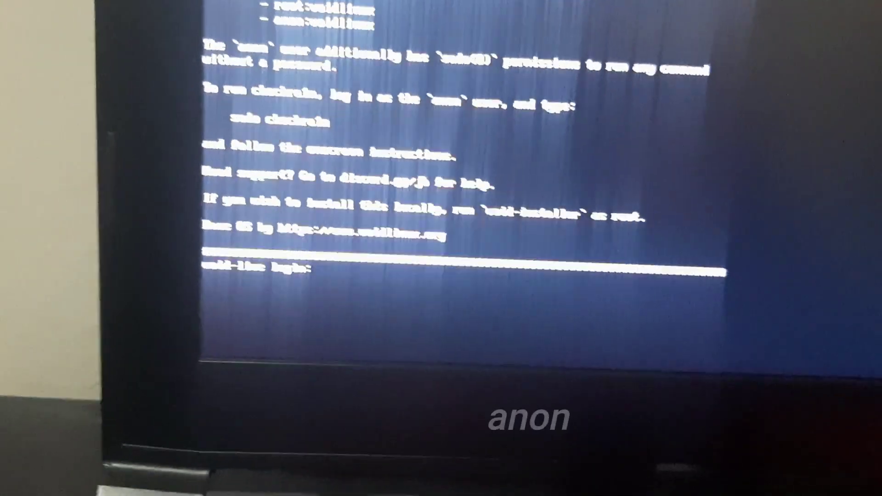
{"action": "type", "text": "anon"}
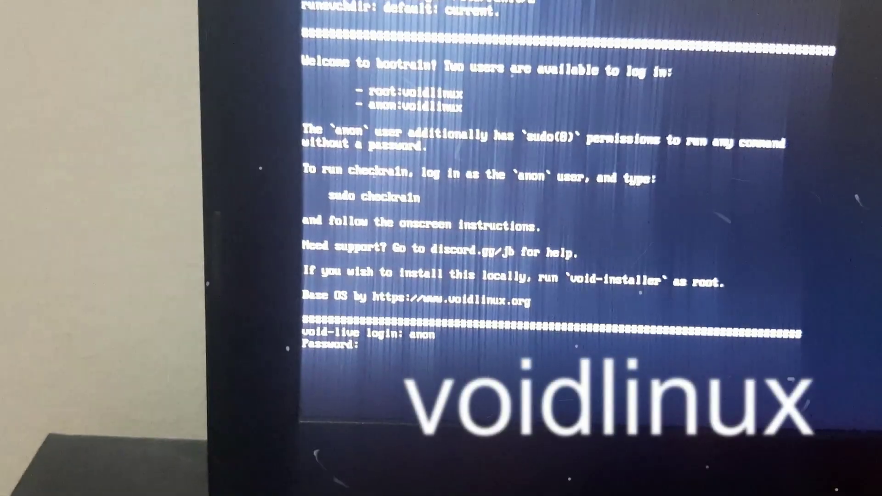
{"action": "type", "text": "voidlinux"}
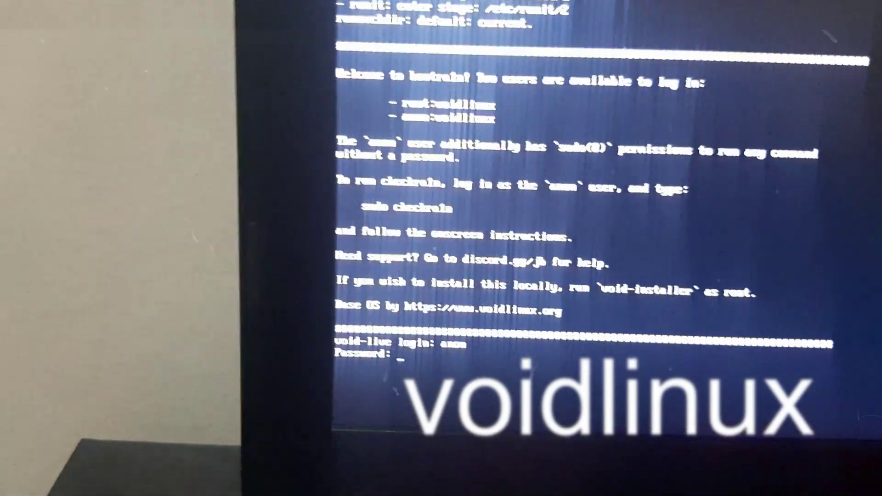
{"action": "key", "text": "Return"}
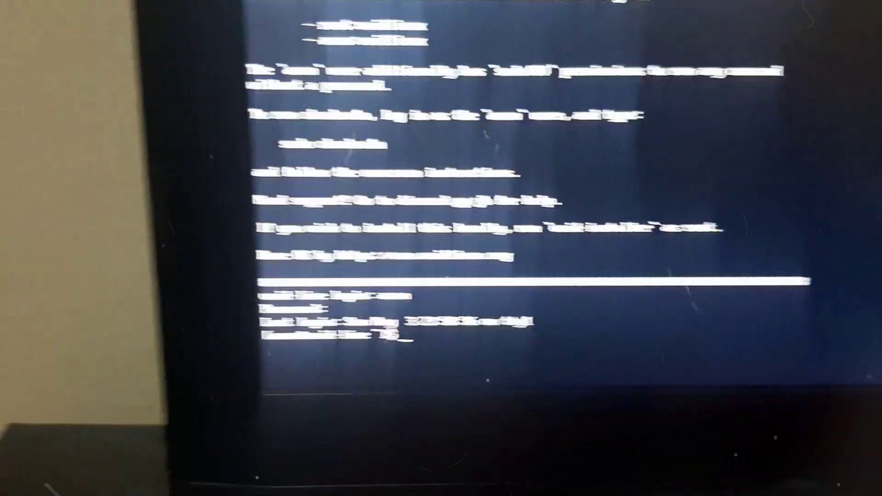
{"action": "type", "text": "s"}
{"action": "type", "text": "ud"}
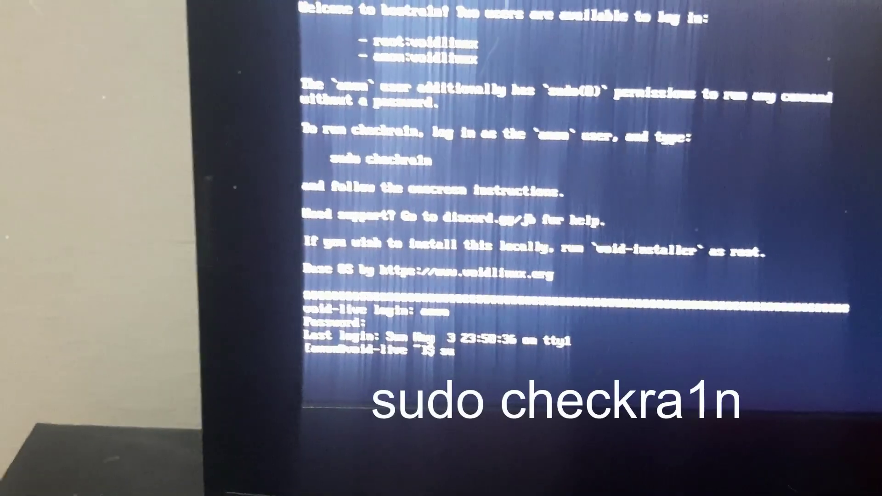
{"action": "type", "text": "o c"}
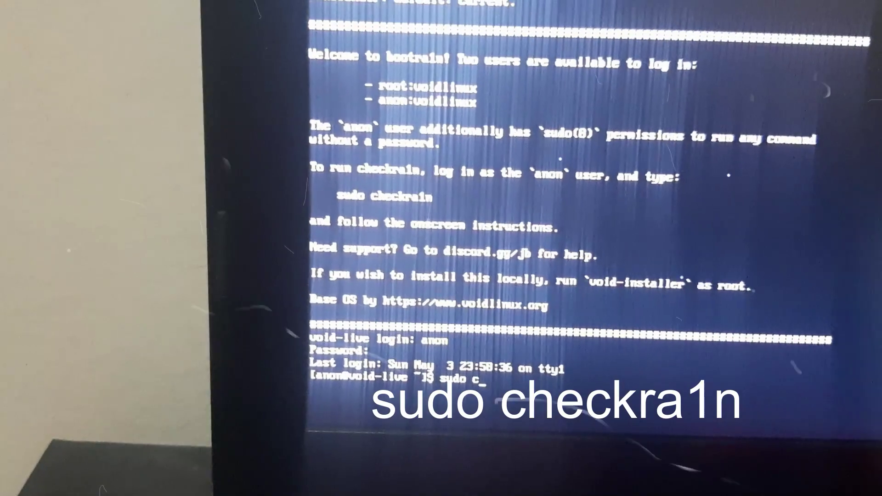
{"action": "type", "text": "heckr"}
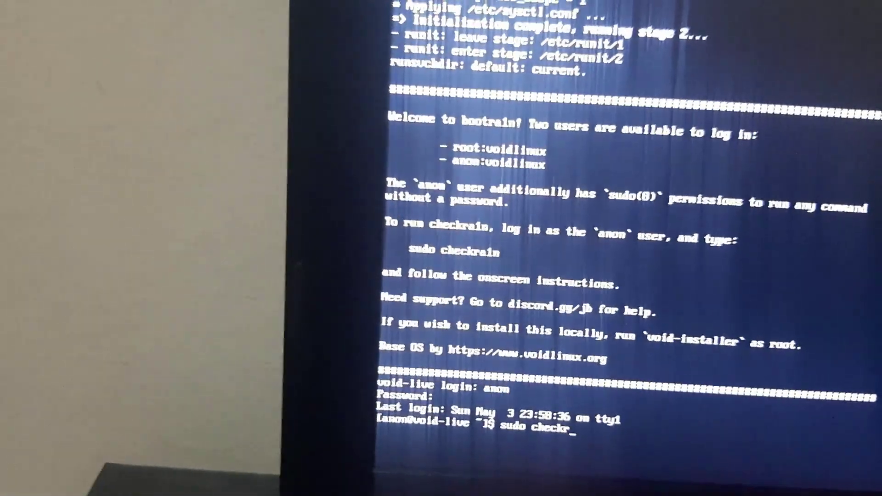
{"action": "type", "text": "a1n"}
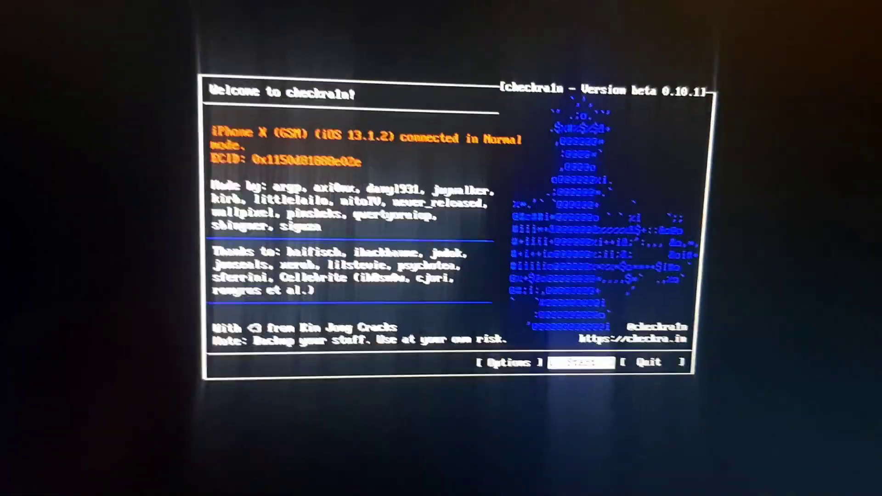
Step: Select Start in checkra1n to begin jailbreaking the iPhone X
{"action": "key", "text": "Return"}
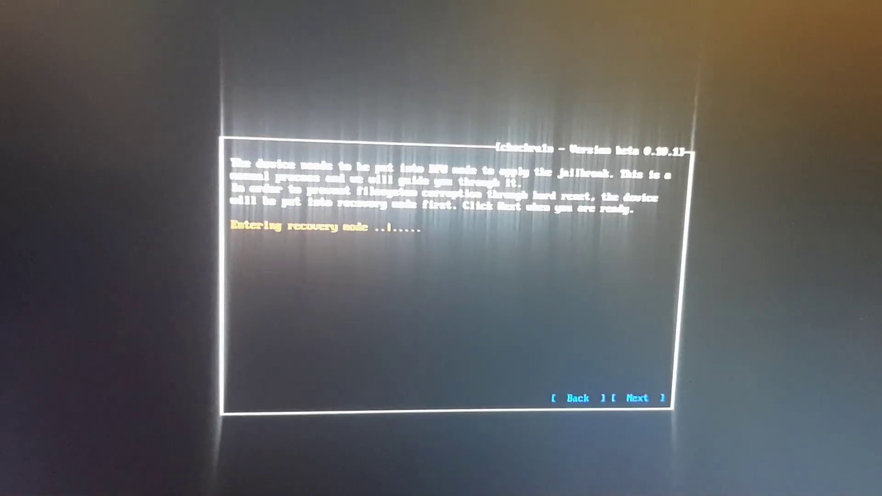